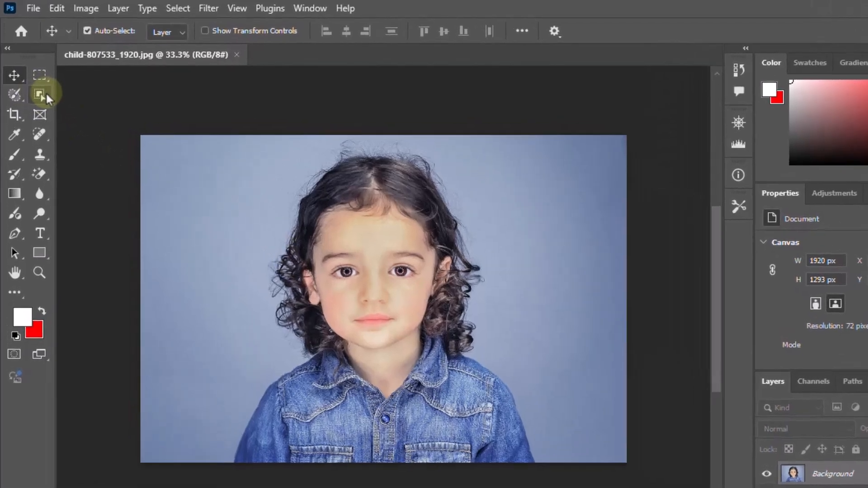
# Select the child with the Object Selection Tool by enclosing the whole figure in a rectangle
pyautogui.click(35, 84)
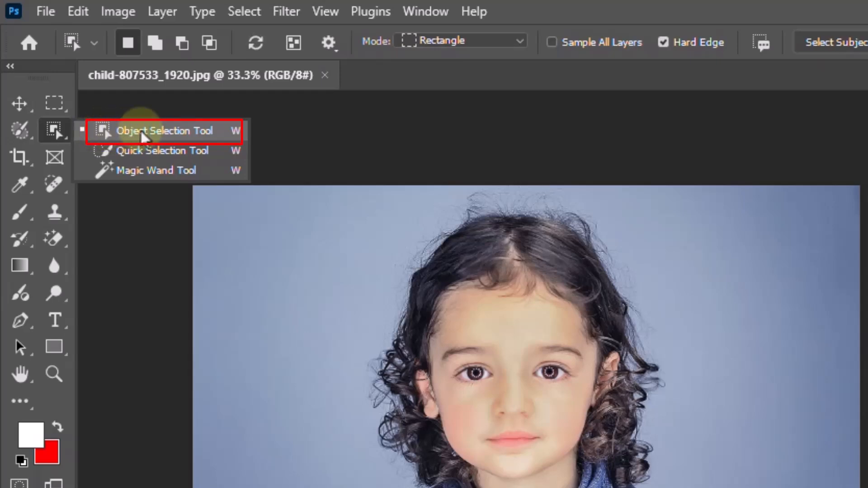
pyautogui.click(166, 133)
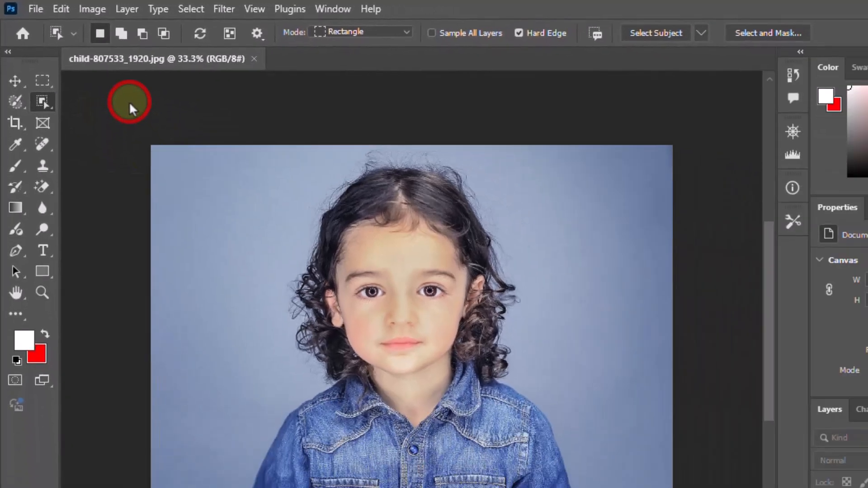
pyautogui.moveTo(427, 273)
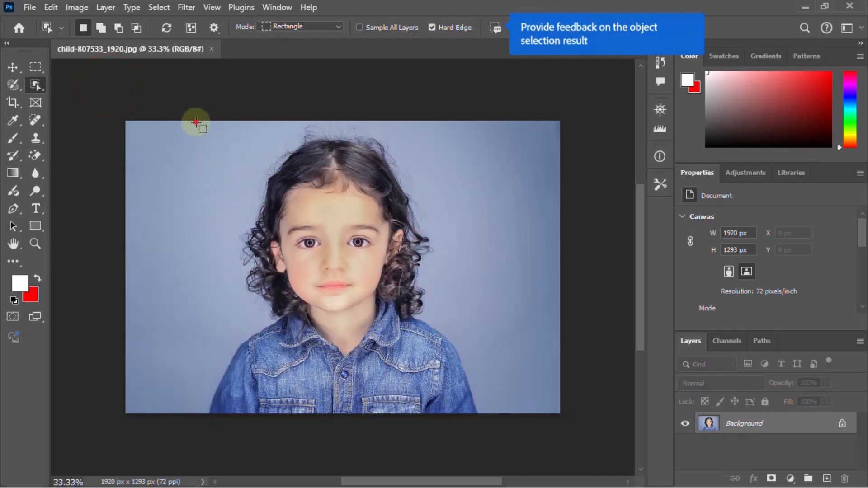
pyautogui.moveTo(196, 122); pyautogui.dragTo(493, 442)
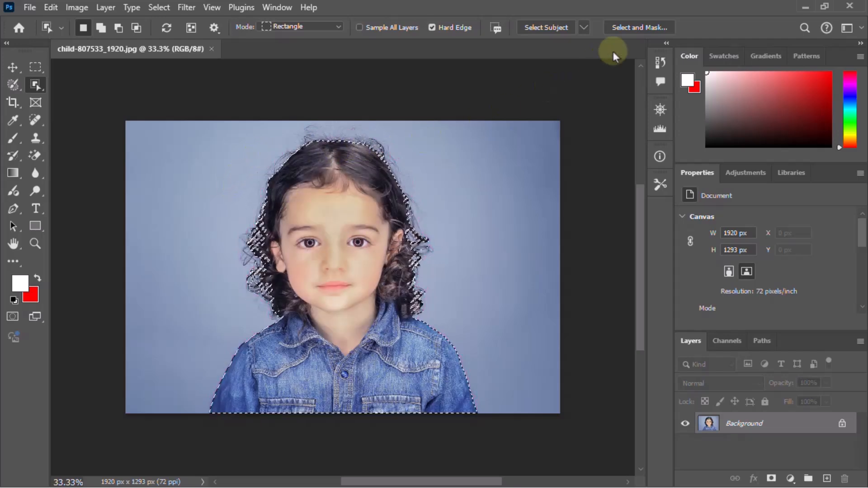
# In Select and Mask, paint around the hair outline with the Refine Edge Brush and apply Refine Hair
pyautogui.click(631, 27)
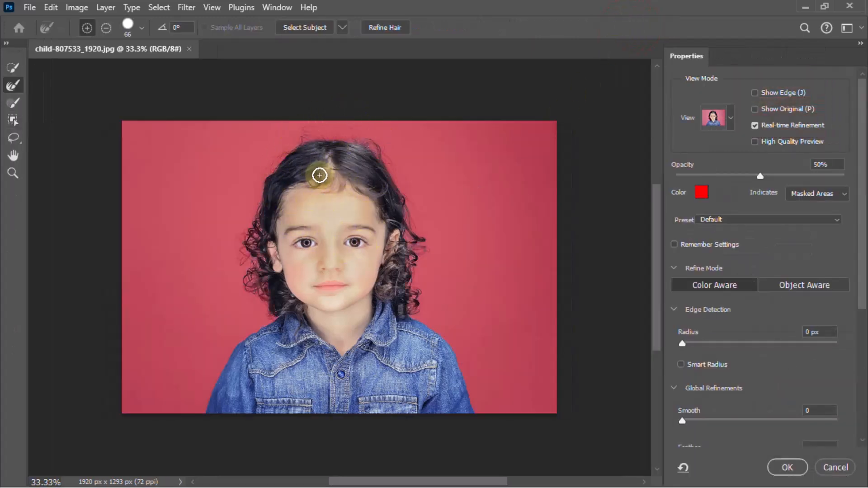
pyautogui.hotkey('ctrl', '+')
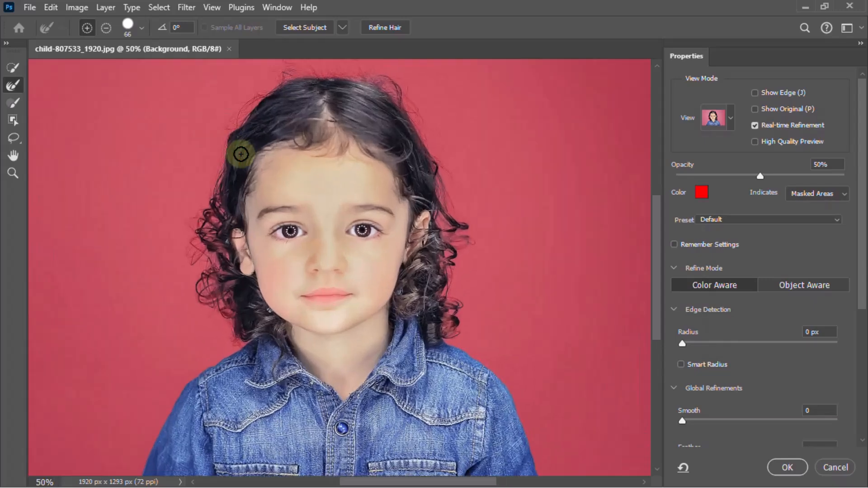
pyautogui.scroll(1, 277, 131)
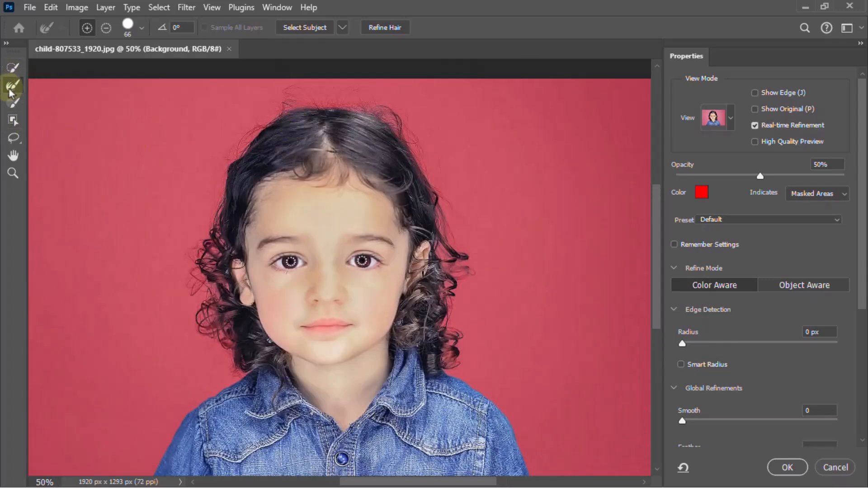
pyautogui.click(9, 86)
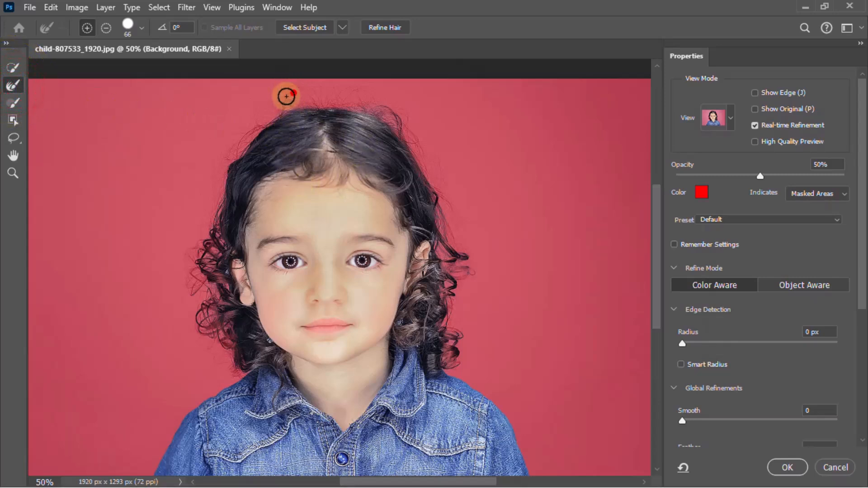
pyautogui.moveTo(293, 89)
pyautogui.mouseDown()
pyautogui.moveTo(287, 111)
pyautogui.moveTo(303, 102)
pyautogui.moveTo(292, 104)
pyautogui.moveTo(365, 107)
pyautogui.moveTo(276, 91)
pyautogui.moveTo(401, 115)
pyautogui.moveTo(383, 111)
pyautogui.moveTo(416, 161)
pyautogui.moveTo(406, 140)
pyautogui.moveTo(455, 259)
pyautogui.moveTo(441, 210)
pyautogui.moveTo(460, 278)
pyautogui.moveTo(450, 359)
pyautogui.moveTo(465, 260)
pyautogui.mouseUp()
pyautogui.click(388, 116)
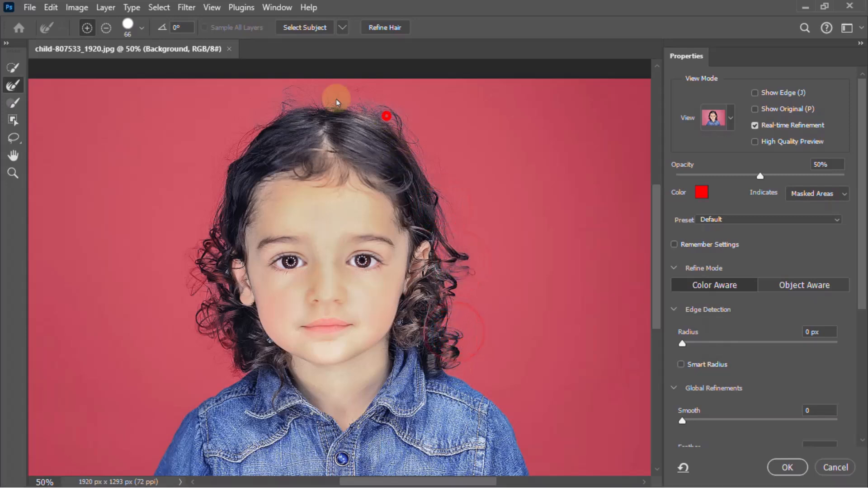
pyautogui.click(275, 101)
pyautogui.click(237, 157)
pyautogui.moveTo(218, 259)
pyautogui.mouseDown()
pyautogui.moveTo(203, 279)
pyautogui.moveTo(203, 247)
pyautogui.moveTo(191, 336)
pyautogui.moveTo(197, 260)
pyautogui.moveTo(190, 294)
pyautogui.moveTo(226, 359)
pyautogui.moveTo(228, 341)
pyautogui.moveTo(236, 374)
pyautogui.moveTo(213, 295)
pyautogui.moveTo(235, 377)
pyautogui.mouseUp()
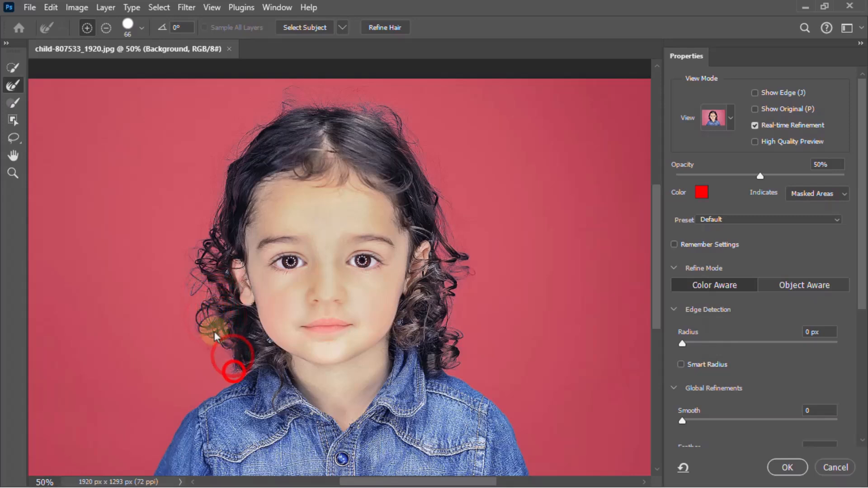
pyautogui.click(202, 315)
pyautogui.click(281, 107)
pyautogui.click(369, 103)
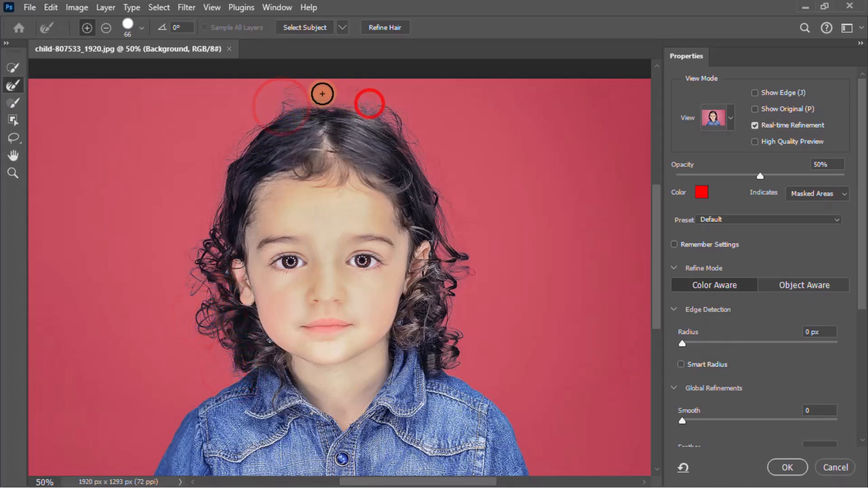
pyautogui.click(351, 91)
pyautogui.moveTo(281, 91); pyautogui.dragTo(270, 89)
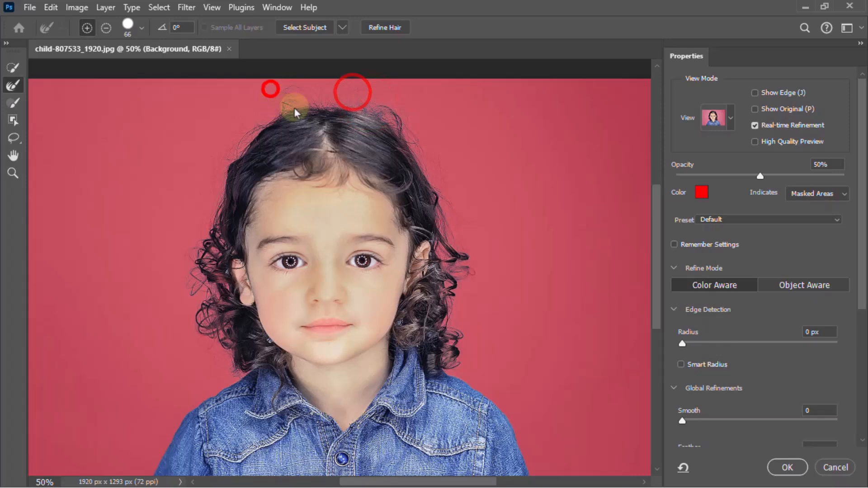
pyautogui.click(388, 27)
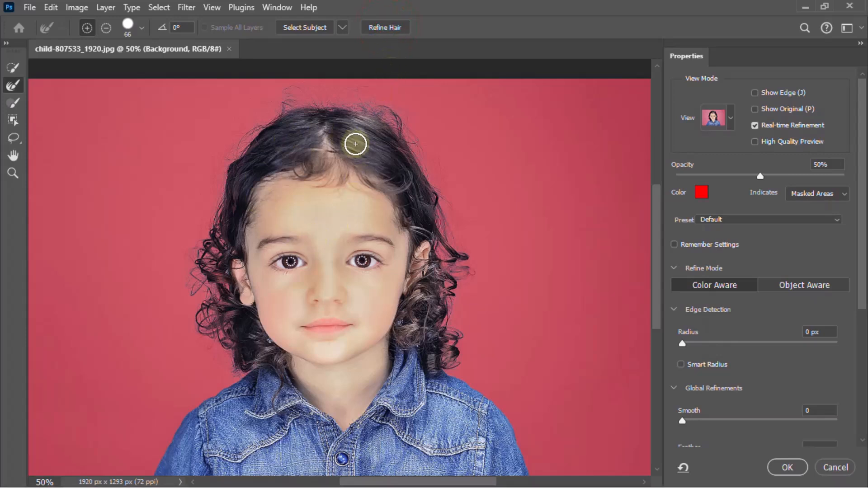
# Output the refined selection to a New Document with Layer Mask
pyautogui.scroll(-5, 782, 342)
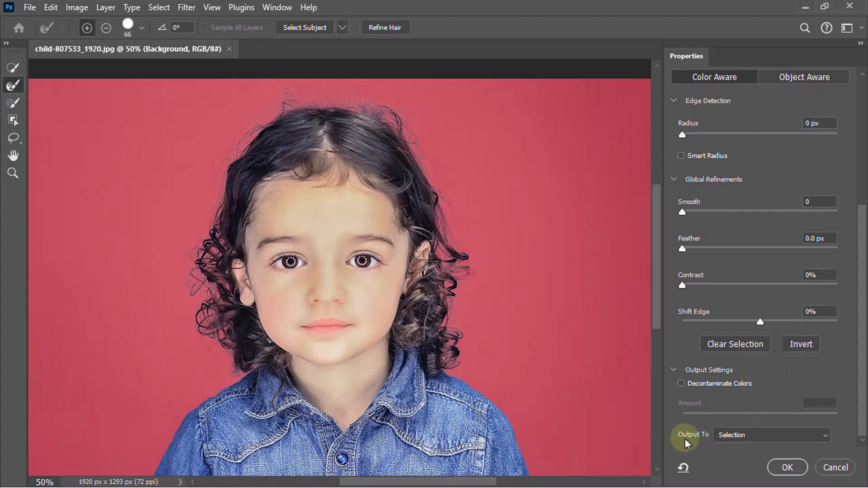
pyautogui.click(763, 436)
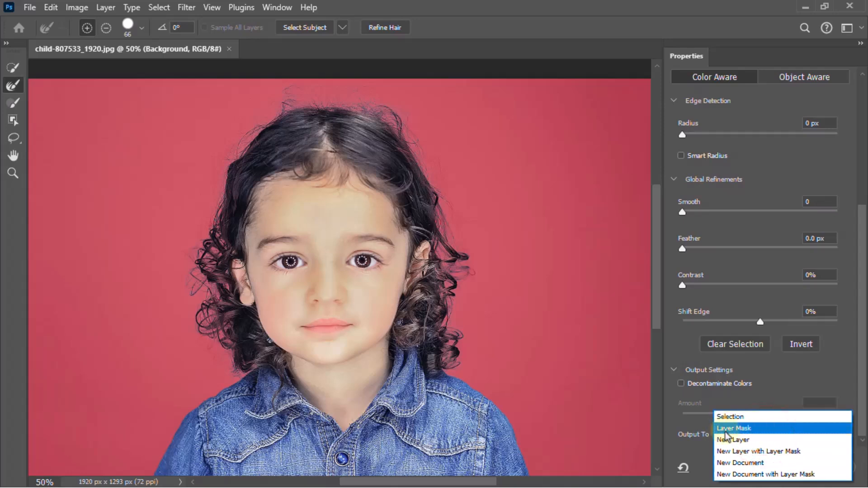
pyautogui.click(747, 434)
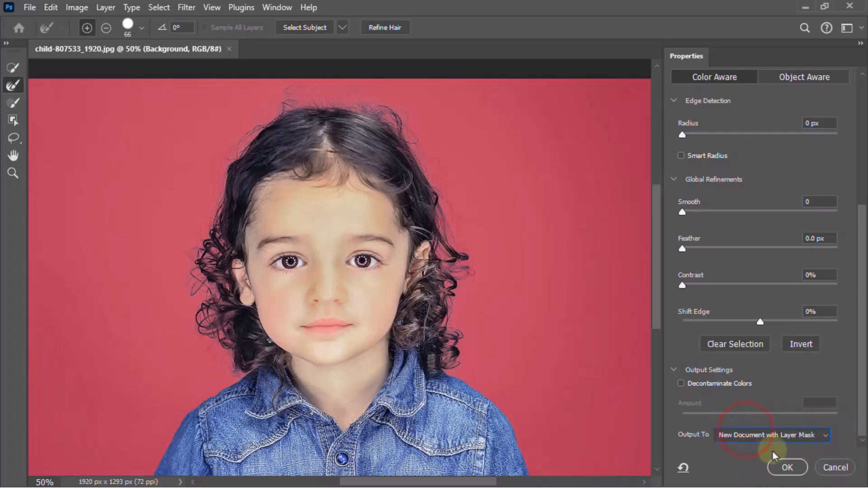
pyautogui.scroll(-1, 397, 340)
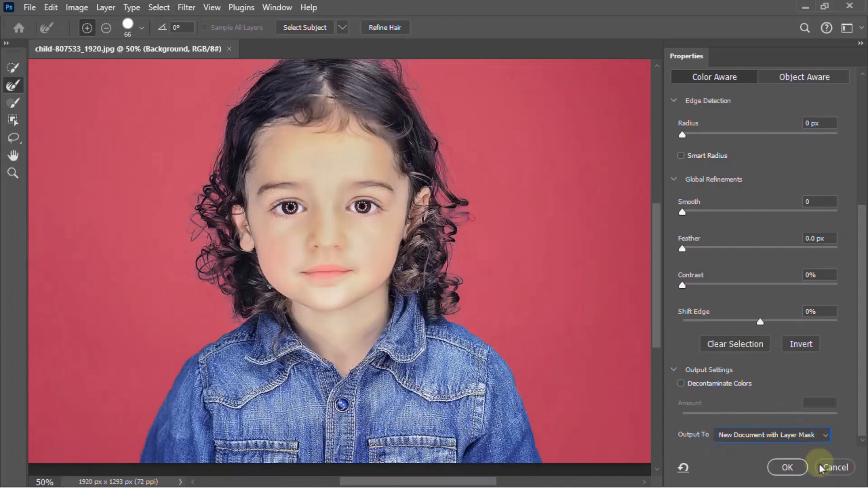
pyautogui.click(780, 470)
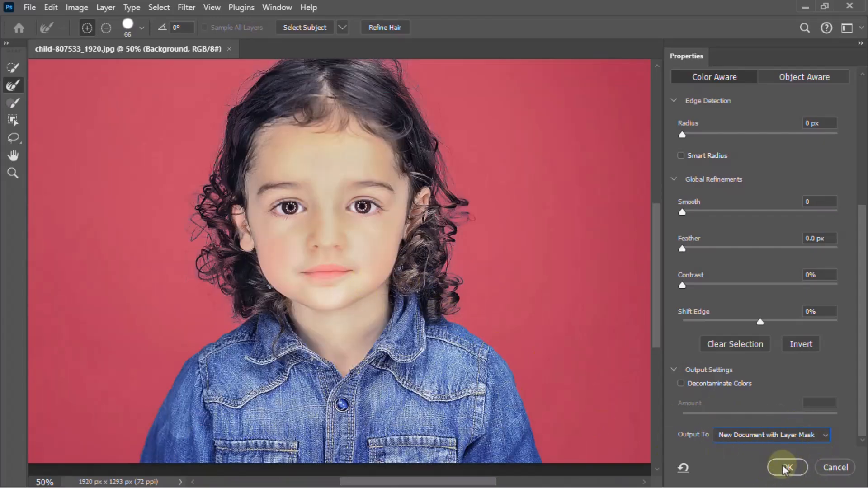
pyautogui.click(786, 467)
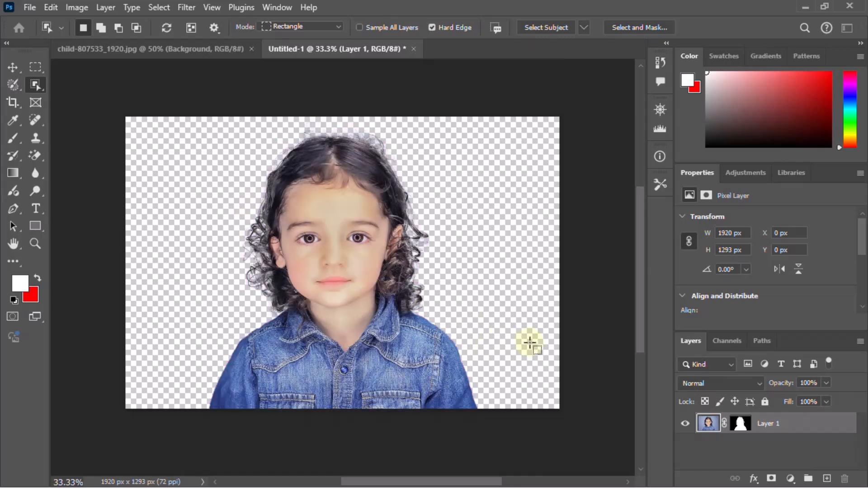
# Add a white (ffffff) Solid Color fill layer and move it beneath the child's cutout layer
pyautogui.click(15, 68)
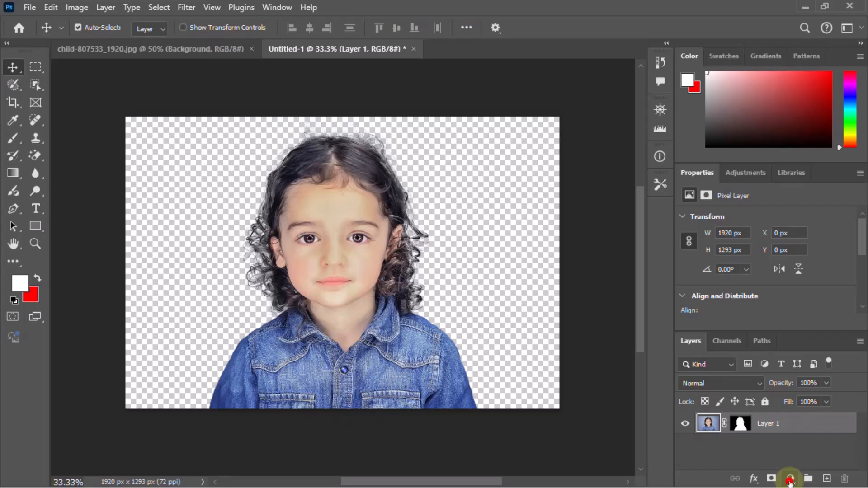
pyautogui.click(789, 480)
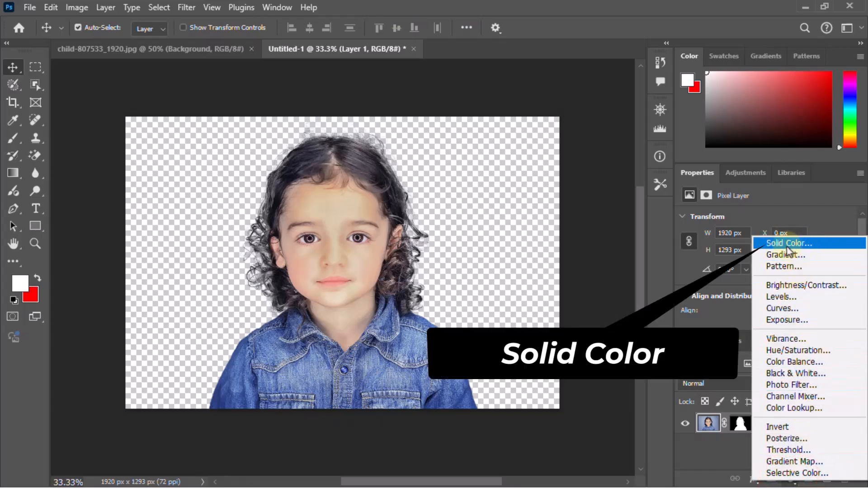
pyautogui.click(787, 244)
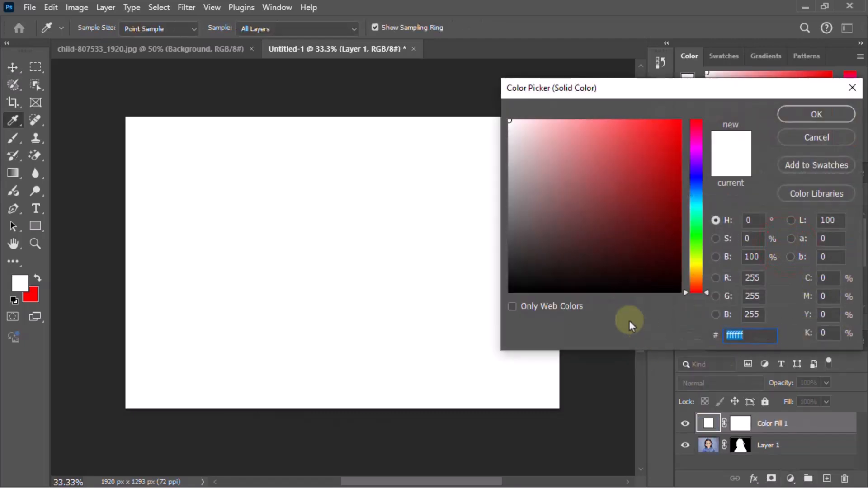
pyautogui.click(809, 117)
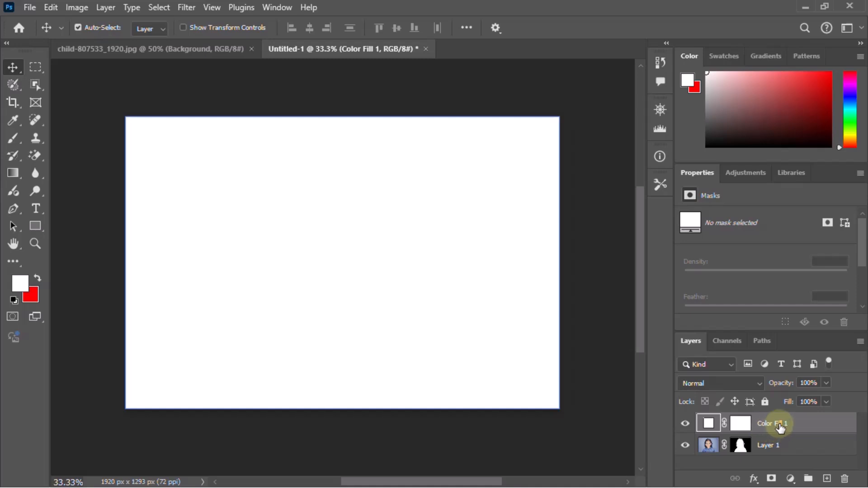
pyautogui.moveTo(778, 427); pyautogui.dragTo(775, 448)
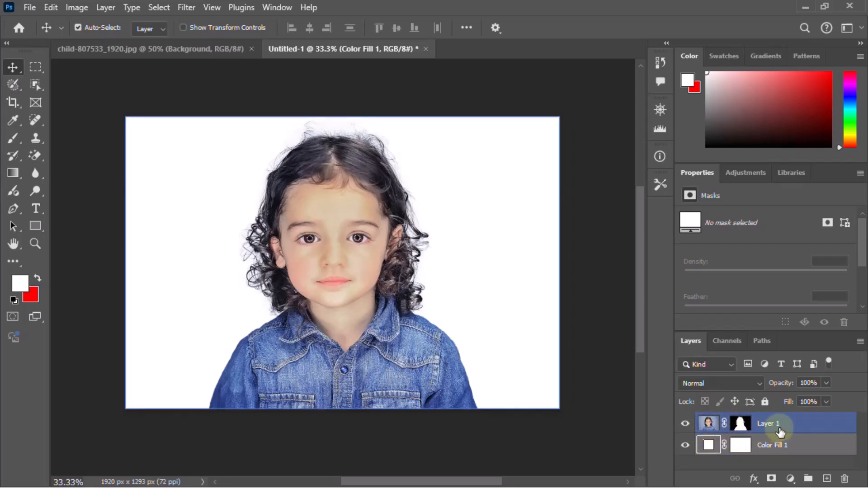
# Duplicate Layer 1 within the same document, keeping the name Layer 1 copy
pyautogui.click(781, 430)
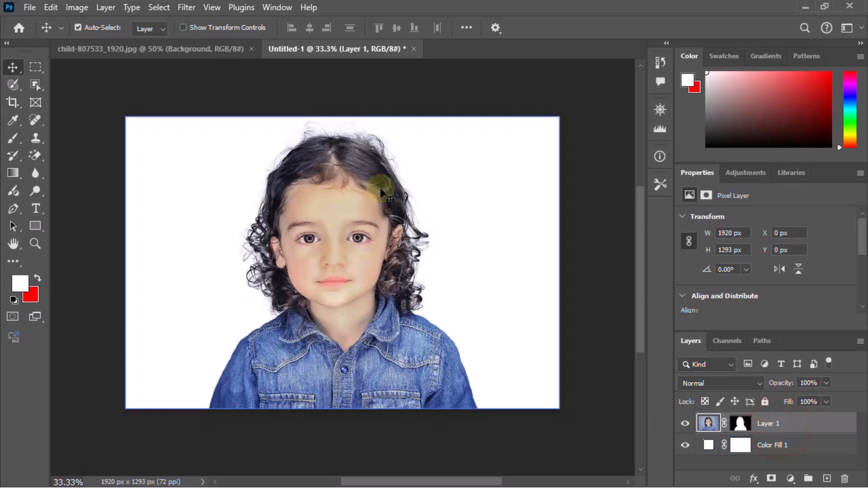
pyautogui.click(101, 8)
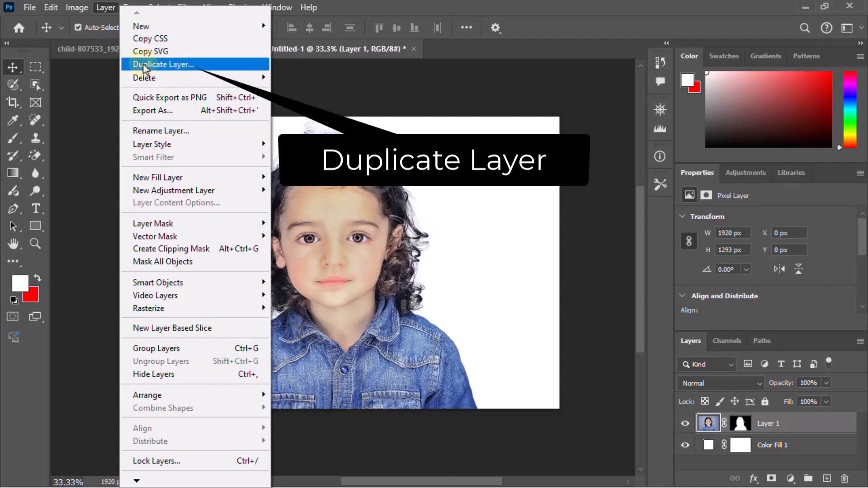
pyautogui.click(174, 64)
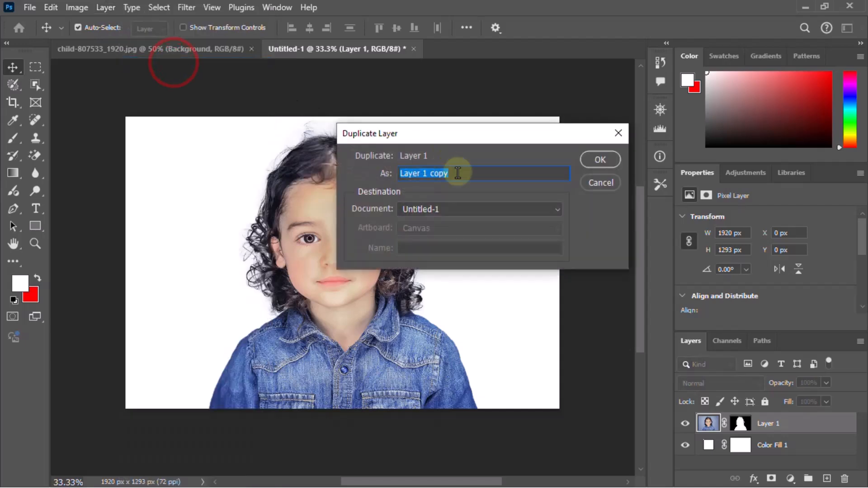
pyautogui.click(606, 159)
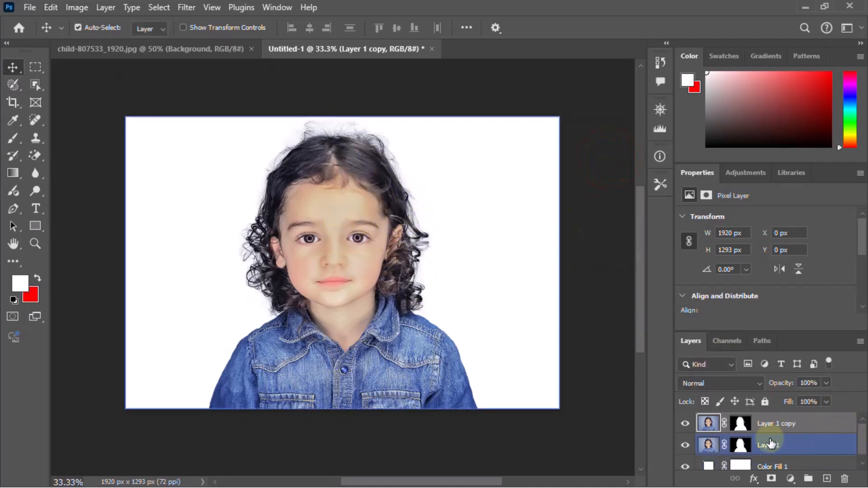
# Convert the original Layer 1, below its copy, to a Smart Object
pyautogui.click(787, 441)
pyautogui.click(773, 432)
pyautogui.click(779, 446)
pyautogui.rightClick(780, 447)
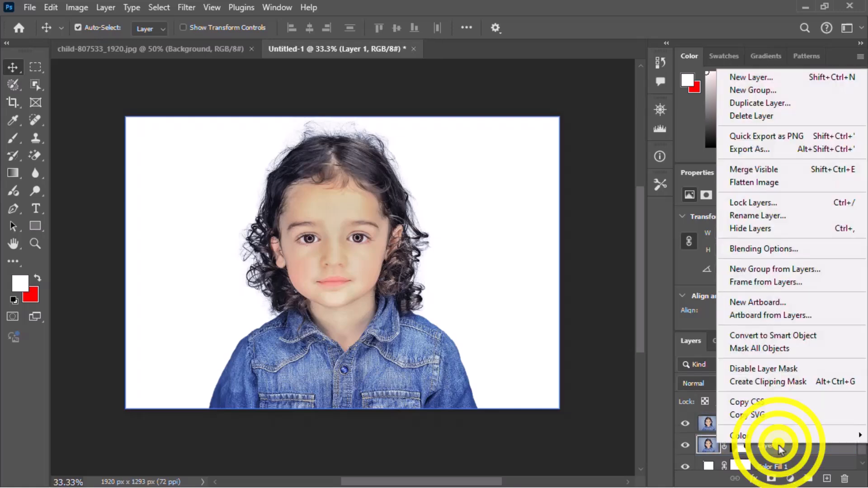
pyautogui.click(806, 337)
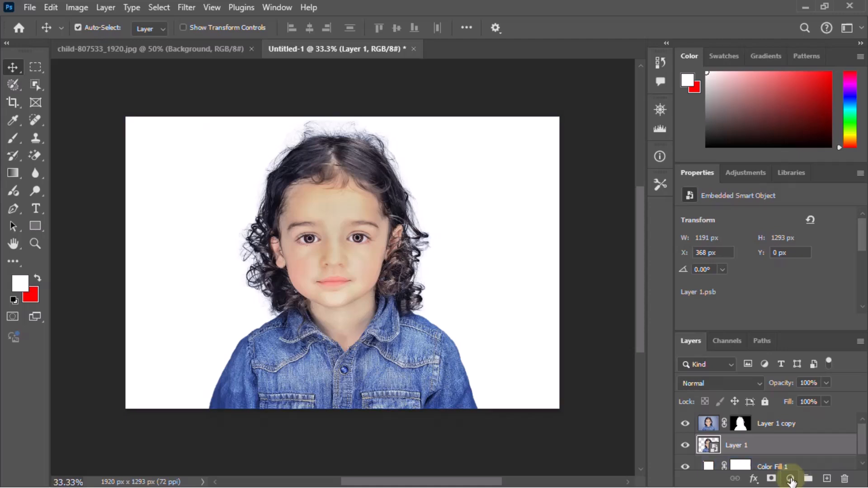
# Add a dark red (7f0606) Solid Color fill layer directly above the Layer 1 Smart Object
pyautogui.click(791, 480)
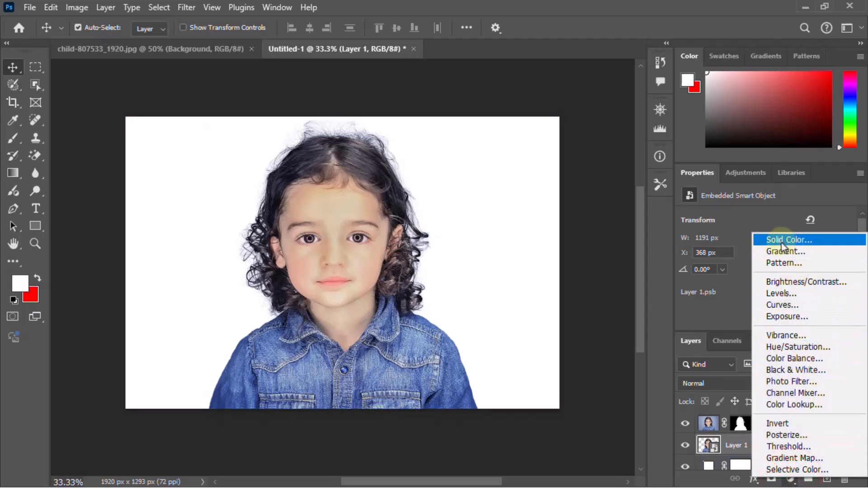
pyautogui.click(789, 242)
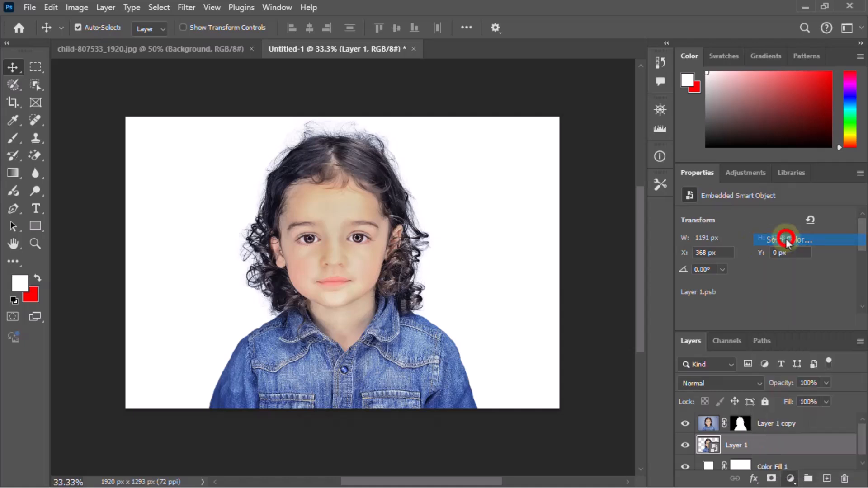
pyautogui.click(646, 194)
pyautogui.moveTo(663, 180)
pyautogui.mouseDown()
pyautogui.moveTo(675, 145)
pyautogui.moveTo(672, 205)
pyautogui.mouseUp()
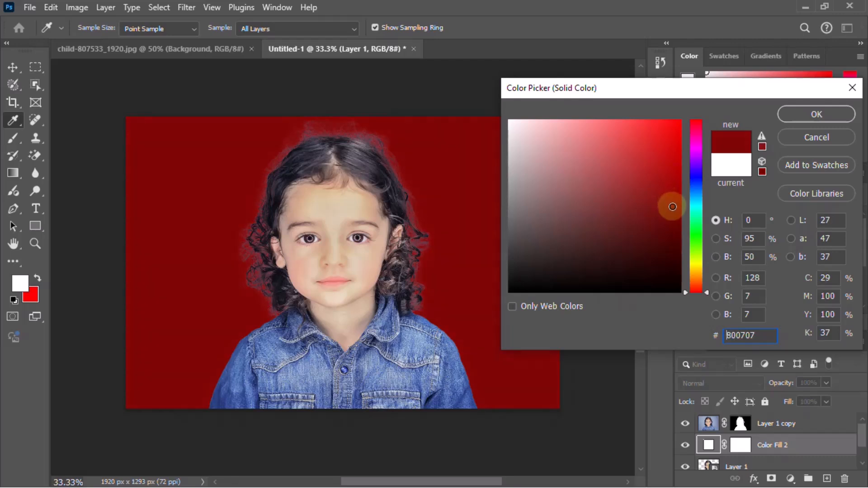
pyautogui.moveTo(673, 206); pyautogui.dragTo(672, 206)
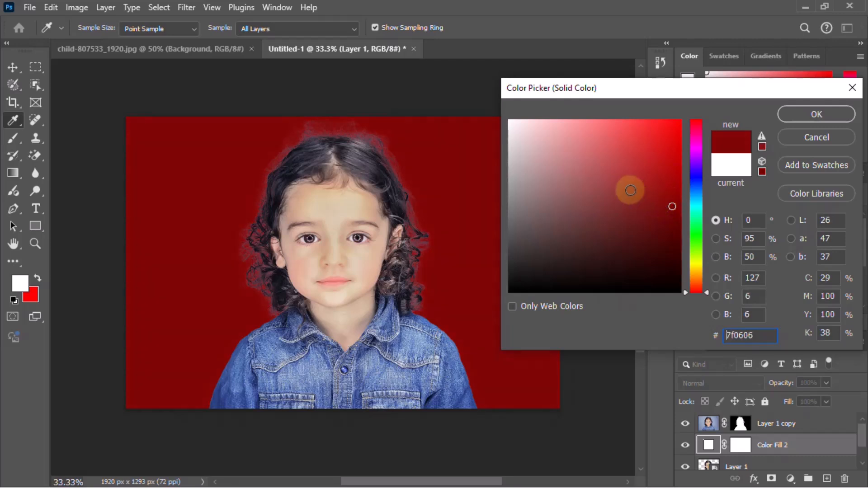
pyautogui.click(815, 117)
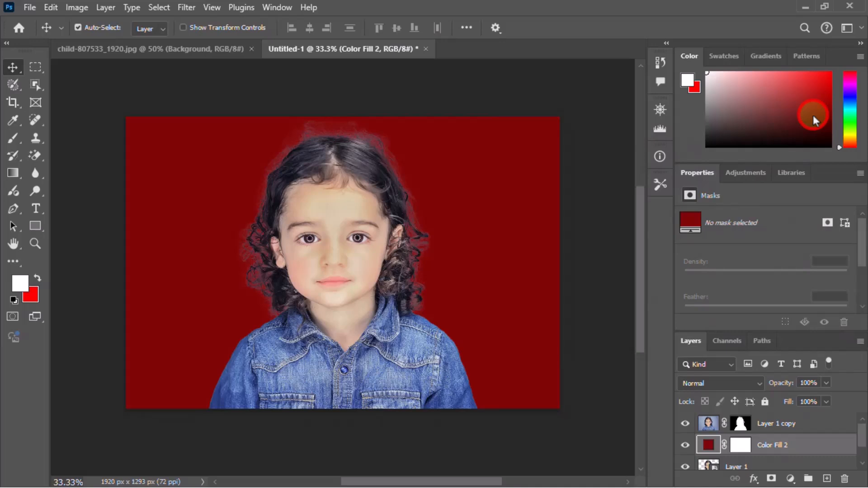
# Clip the dark red fill layer to the Layer 1 Smart Object and change its fill color to black (000000)
pyautogui.rightClick(775, 448)
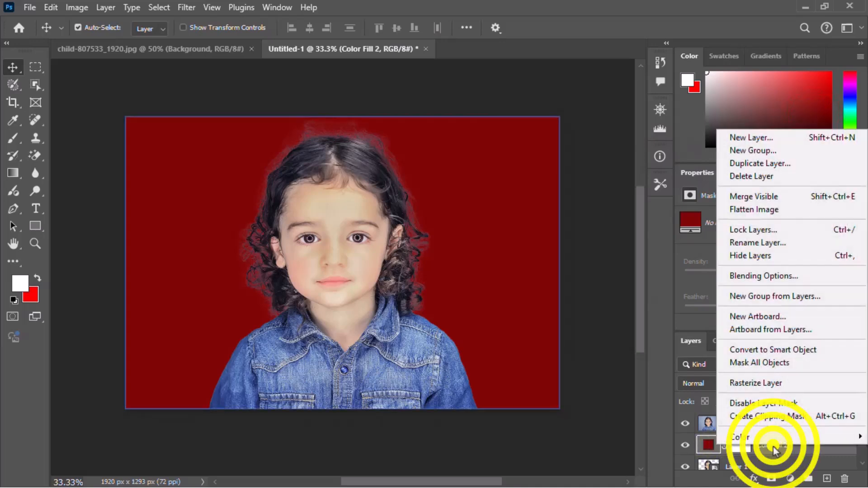
pyautogui.click(763, 417)
pyautogui.click(720, 446)
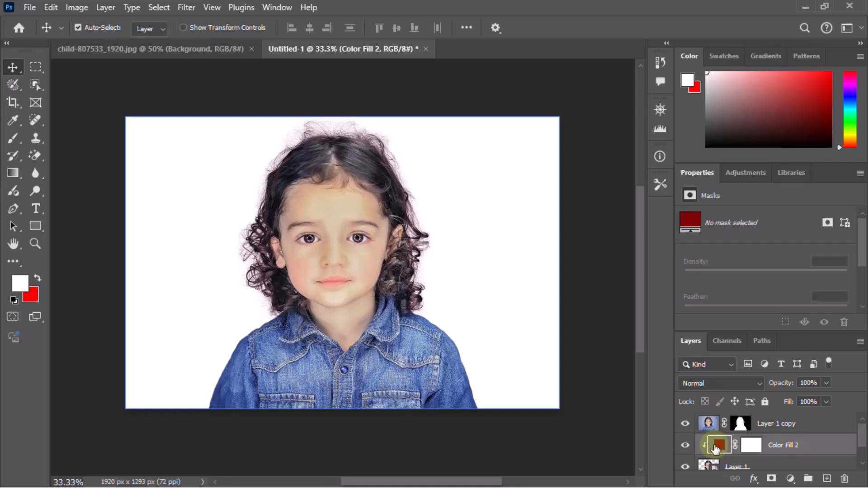
pyautogui.doubleClick(720, 445)
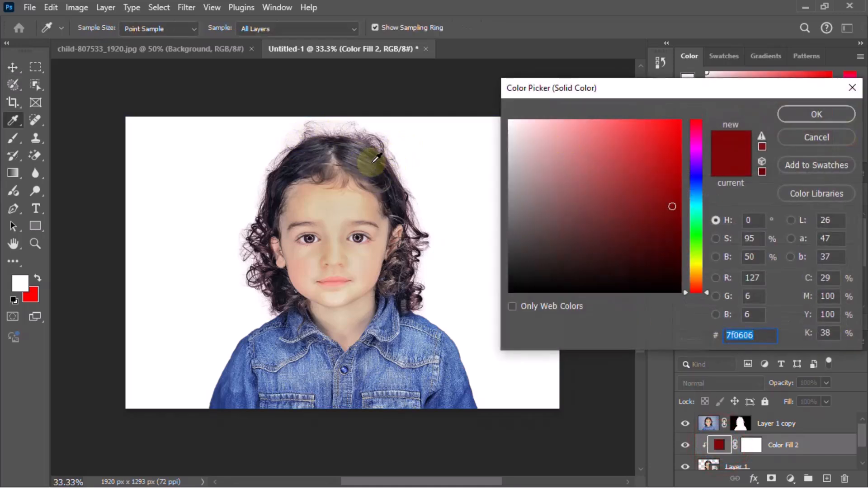
pyautogui.click(384, 177)
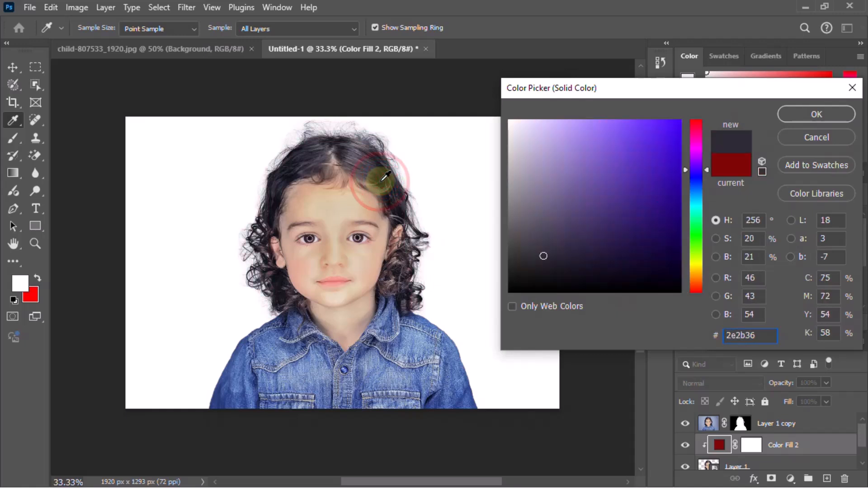
pyautogui.click(529, 277)
pyautogui.moveTo(531, 276); pyautogui.dragTo(501, 296)
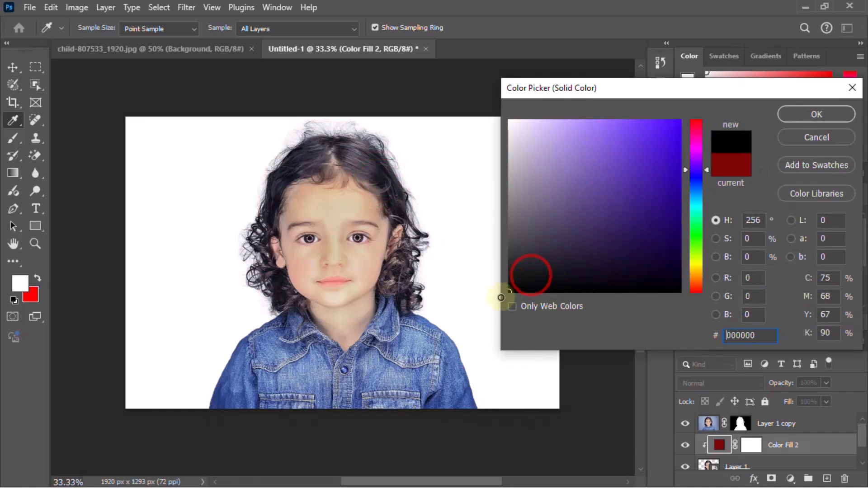
pyautogui.click(812, 111)
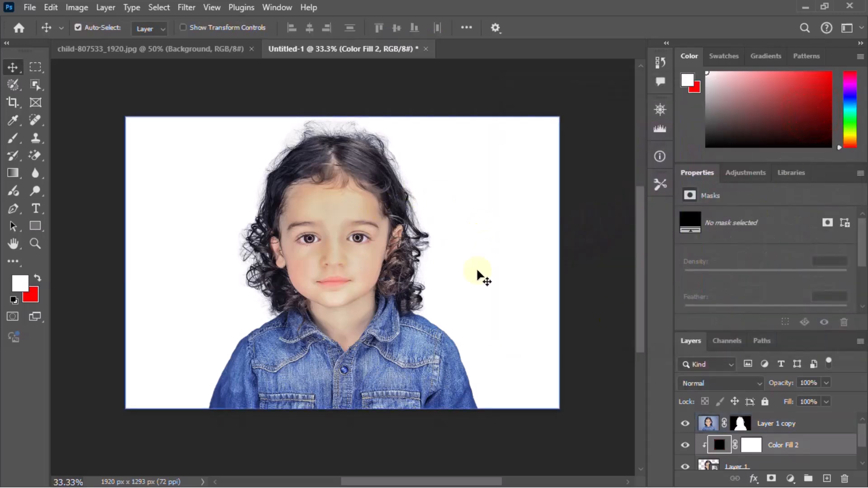
# Examine the child's hair edges against the white background up close
pyautogui.scroll(-2, 746, 441)
pyautogui.click(749, 460)
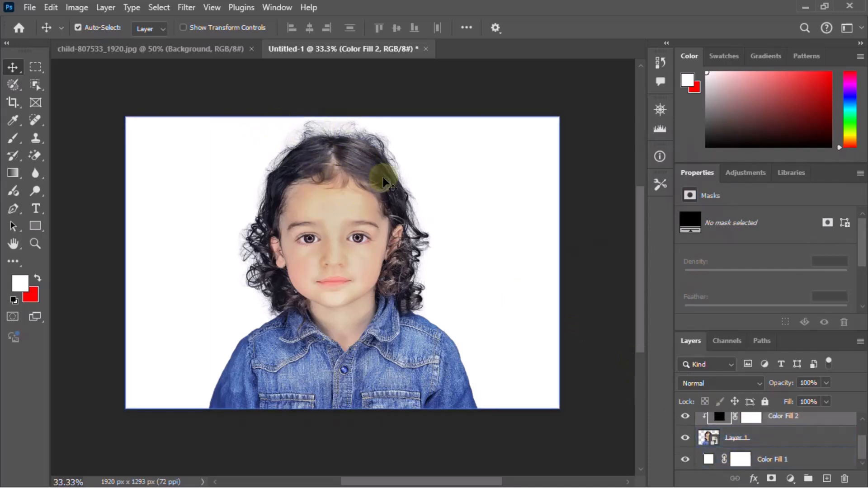
pyautogui.hotkey('ctrl', '+')
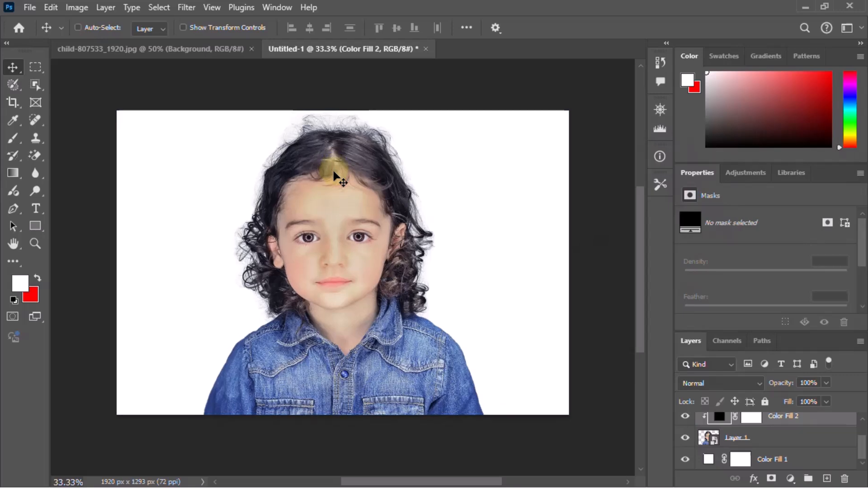
pyautogui.hotkey('ctrl', '+')
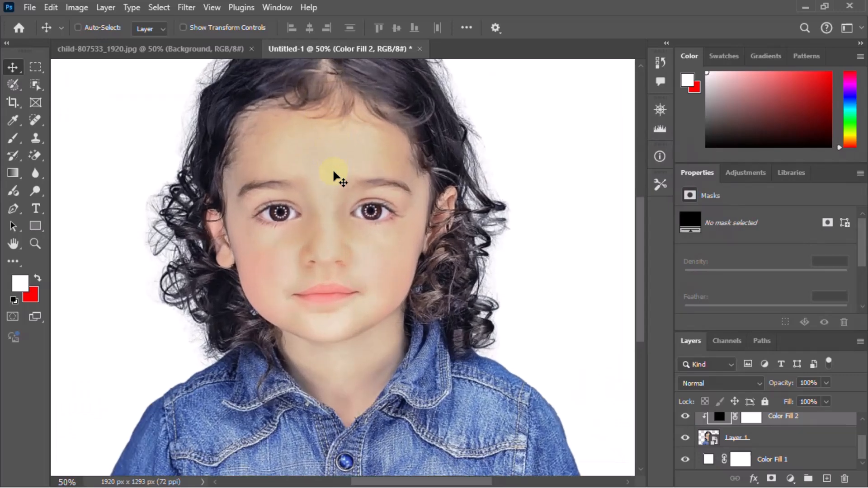
pyautogui.hotkey('ctrl', '-')
pyautogui.hotkey('ctrl', '+')
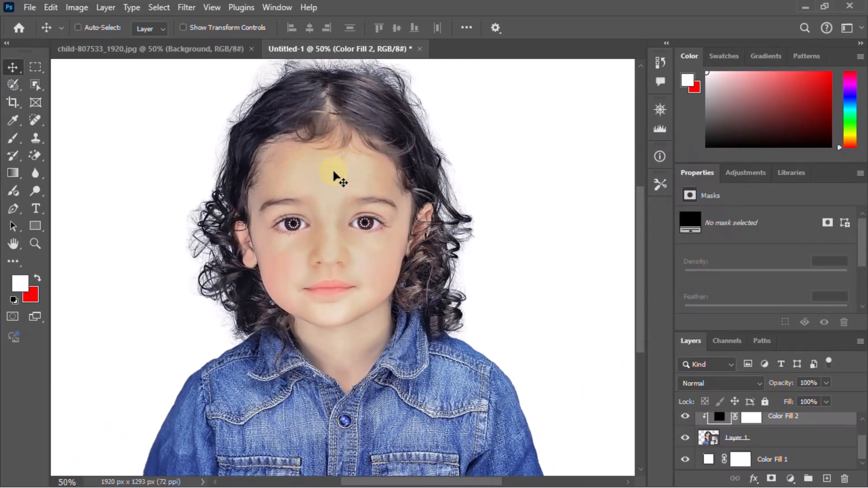